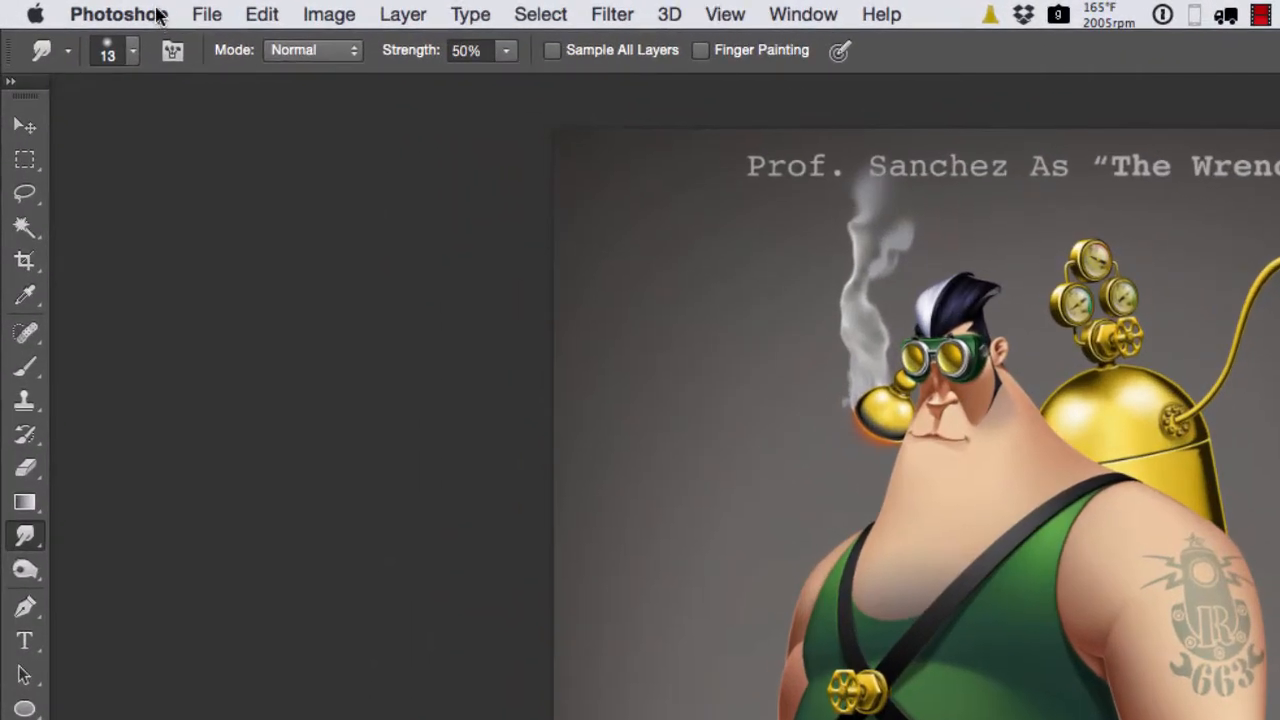
Step: Open the General preferences and keep Adobe as the color picker
left_click(158, 14)
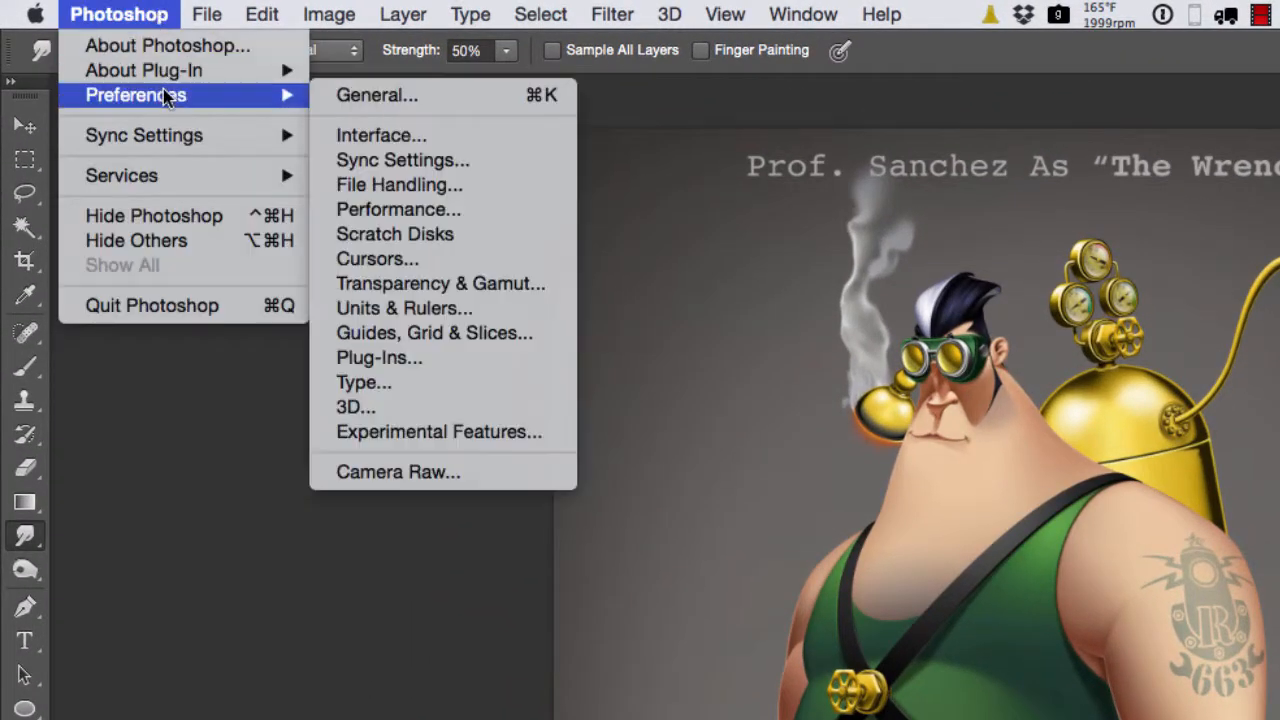
mouse_move(170, 94)
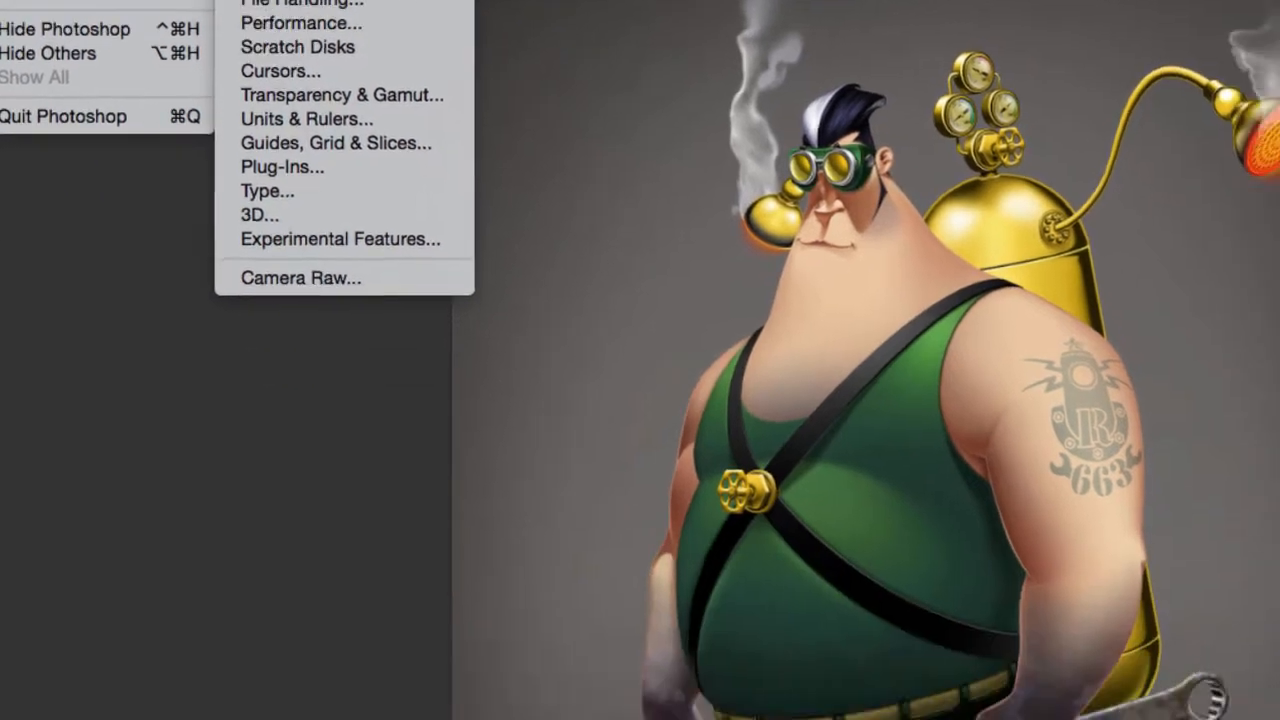
left_click(502, 97)
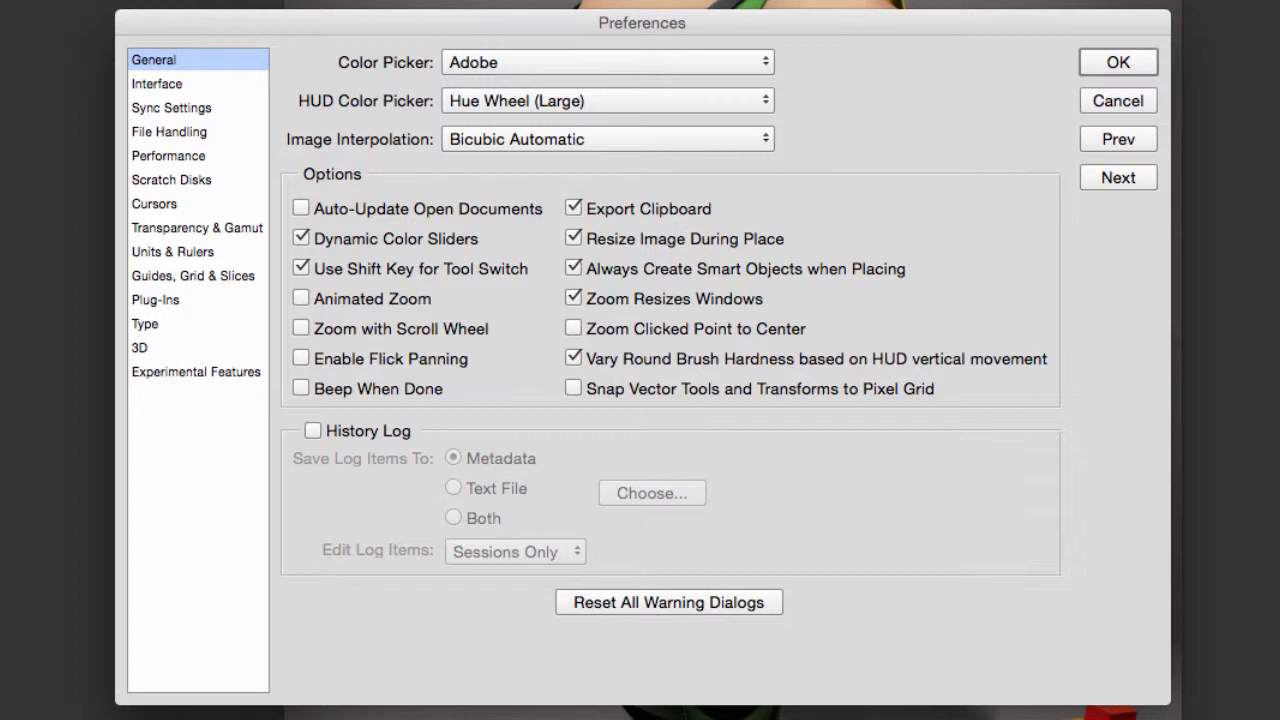
left_click(753, 66)
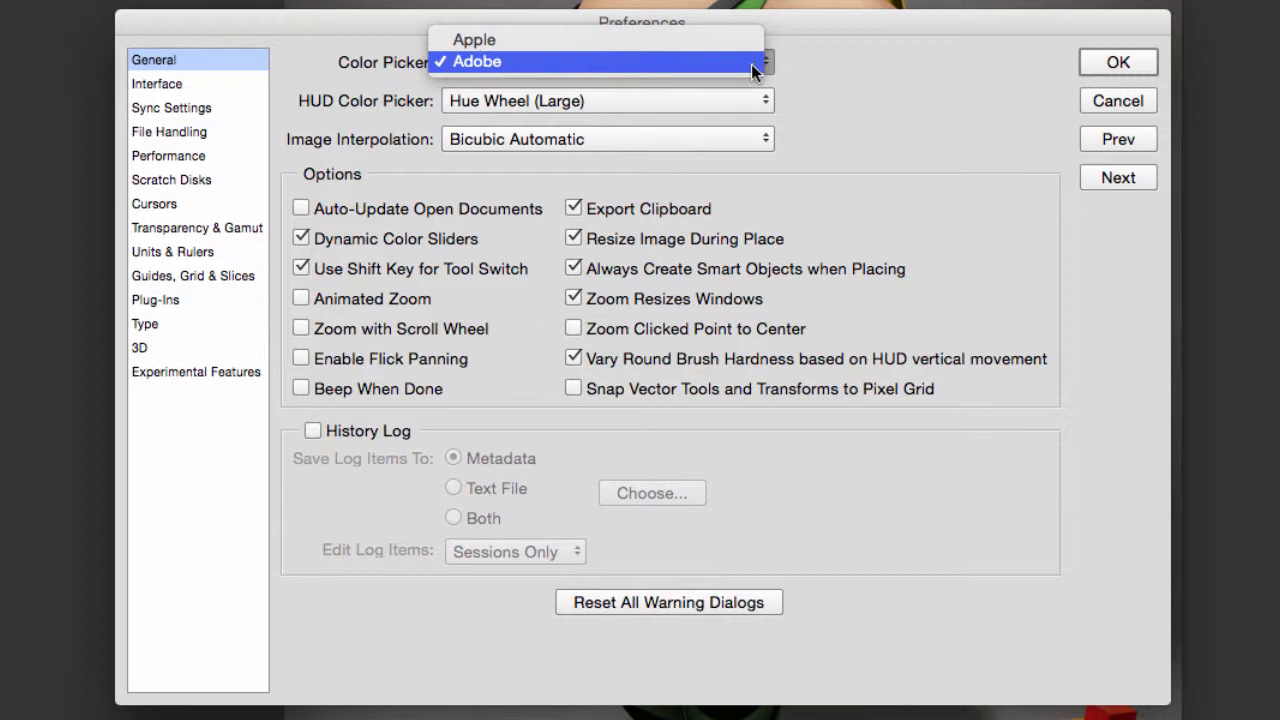
left_click(751, 64)
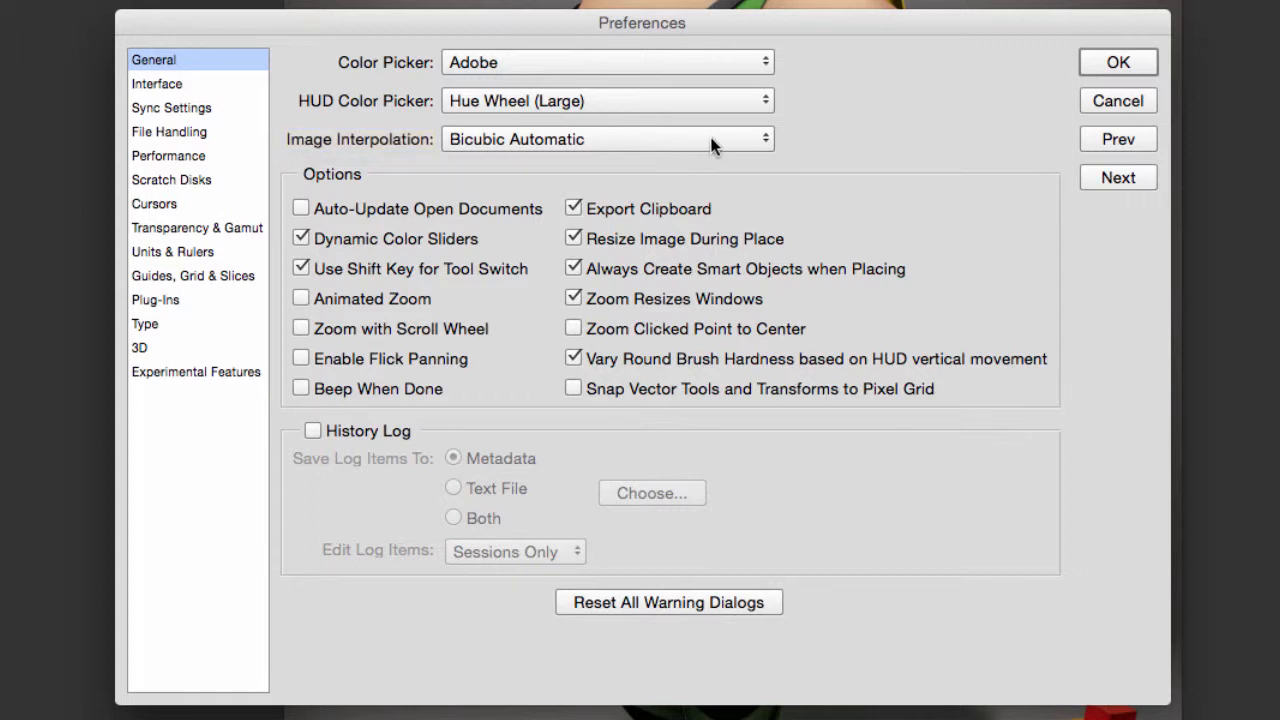
Step: Keep Bicubic Automatic as the image interpolation method and confirm the General preferences
left_click(750, 146)
left_click(748, 141)
left_click(427, 334)
left_click(1117, 62)
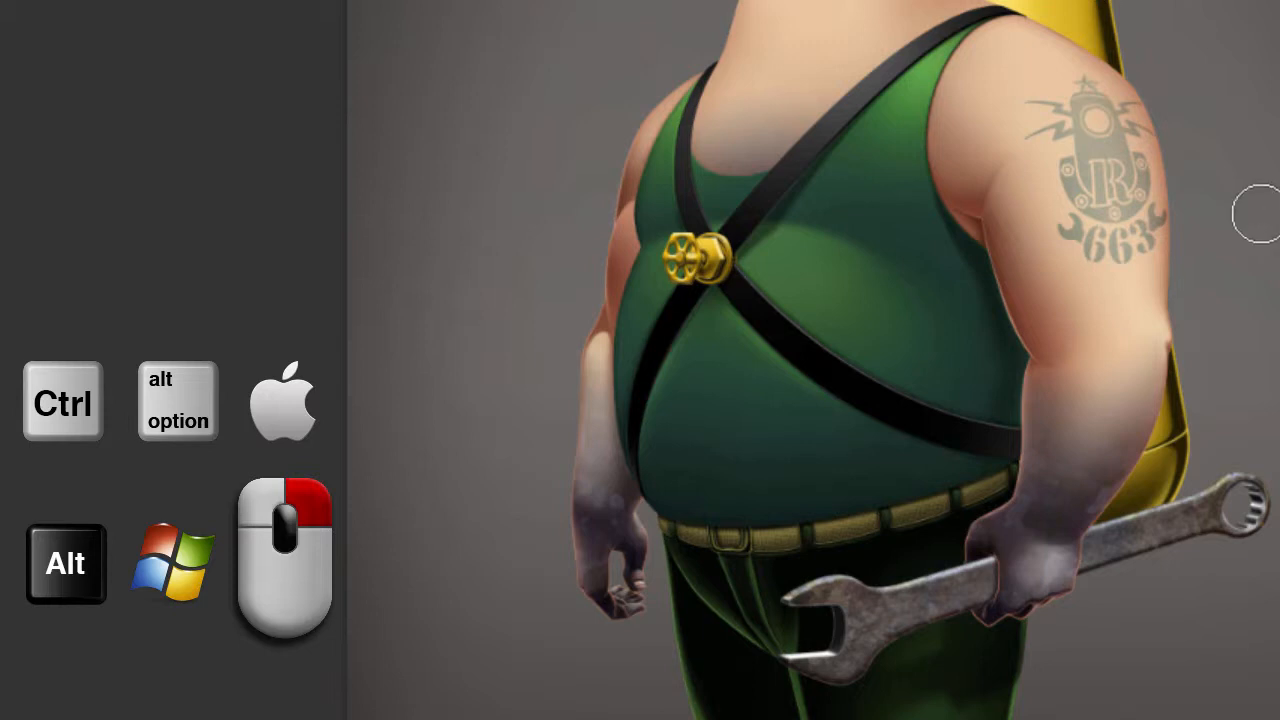
Step: Adjust the brush tip's diameter and hardness interactively on the canvas using the on-canvas brush HUD
right_click(499, 395, "ctrl+alt")
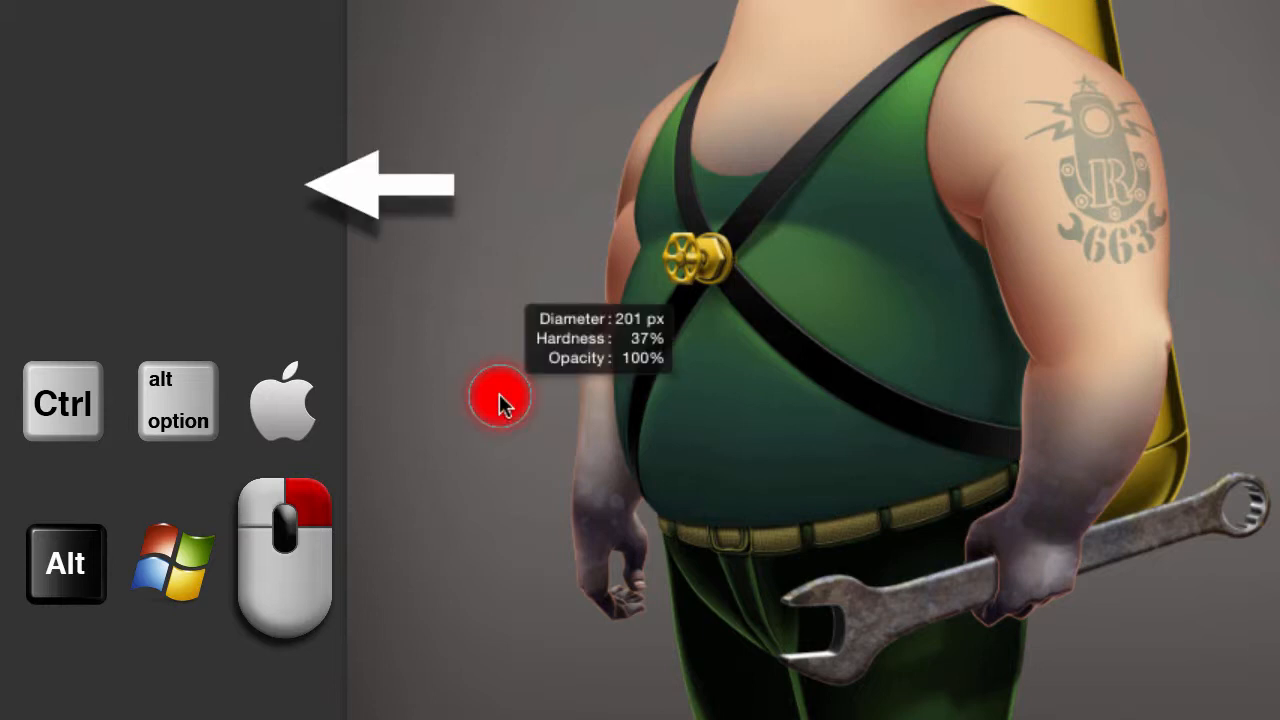
mouse_move(499, 395)
left_mouse_down()
mouse_move(680, 391)
mouse_move(497, 378)
mouse_move(609, 382)
mouse_move(610, 10)
mouse_move(583, 234)
mouse_move(590, 620)
left_mouse_up()
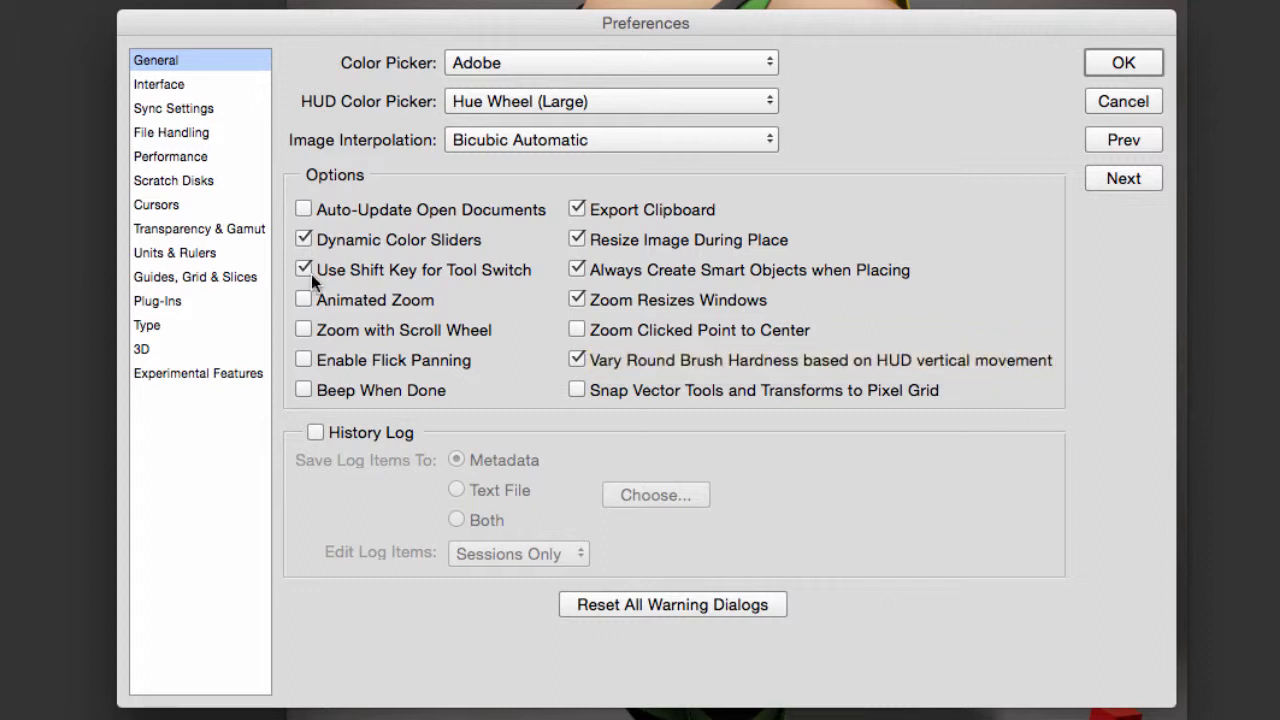
Step: In the Interface preferences, try the lightest, darkest and light gray color themes and return to the second-darkest gray
left_click(178, 86)
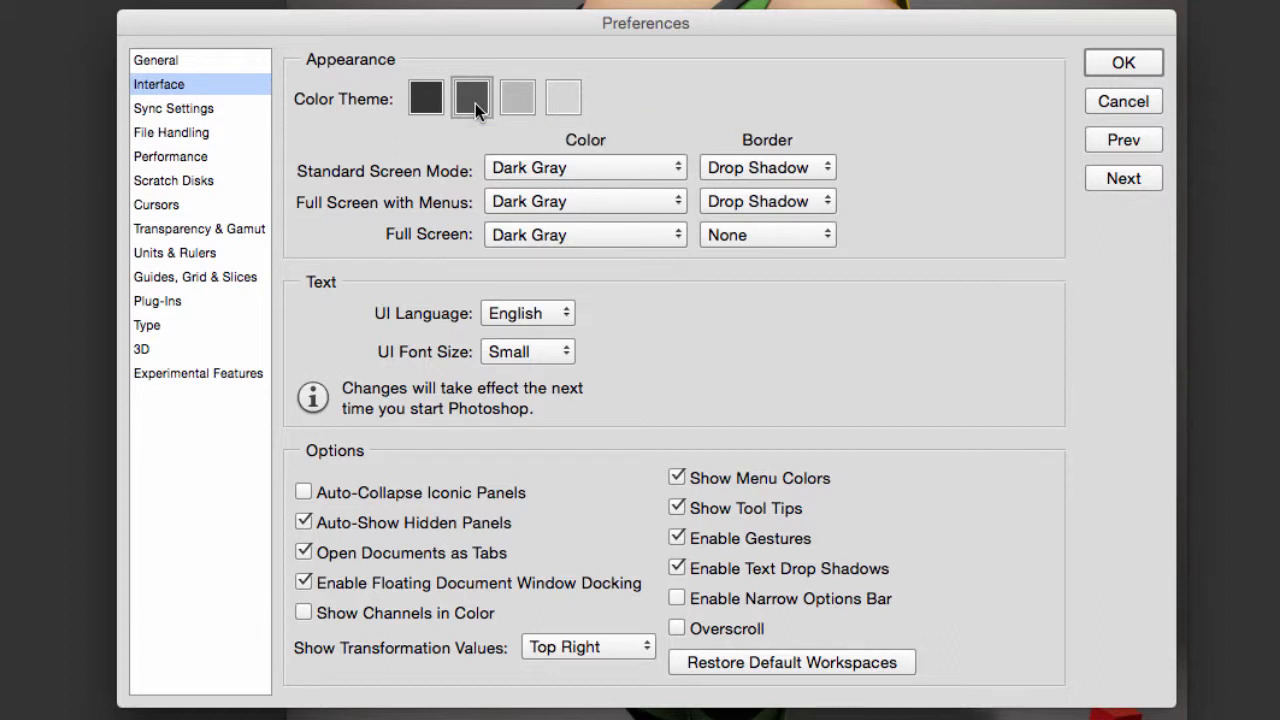
left_click(561, 100)
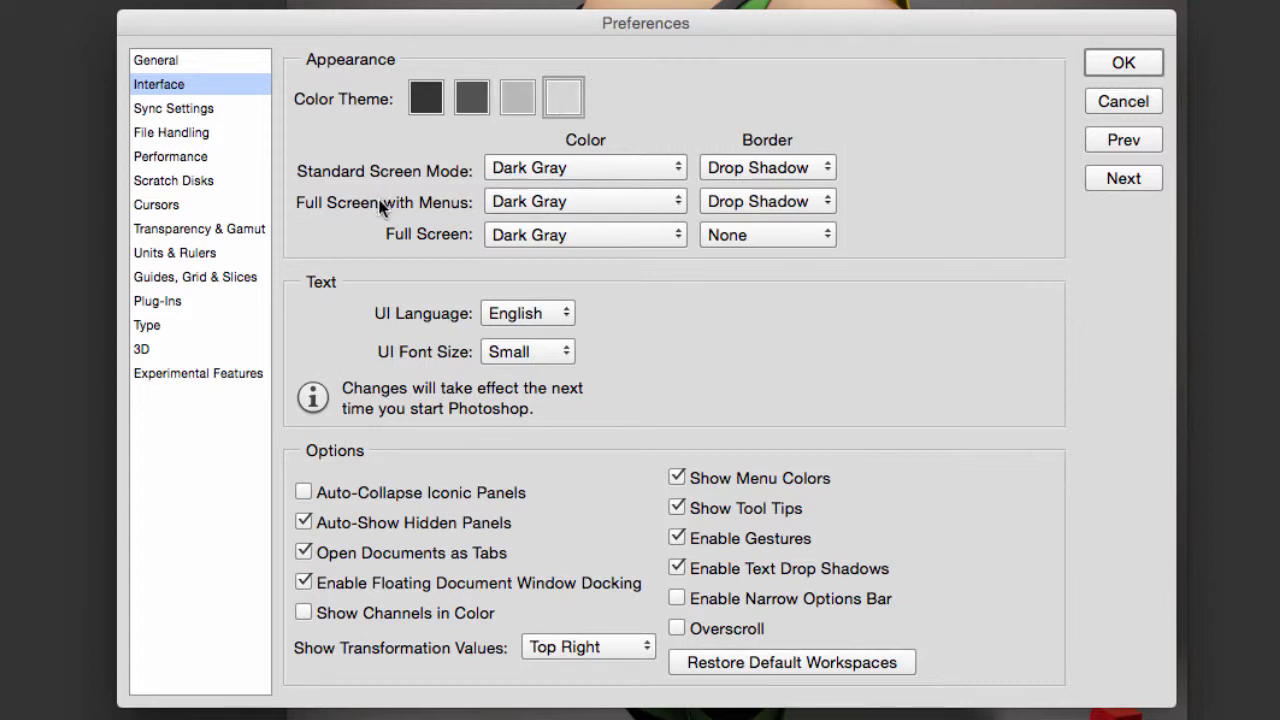
left_click(424, 101)
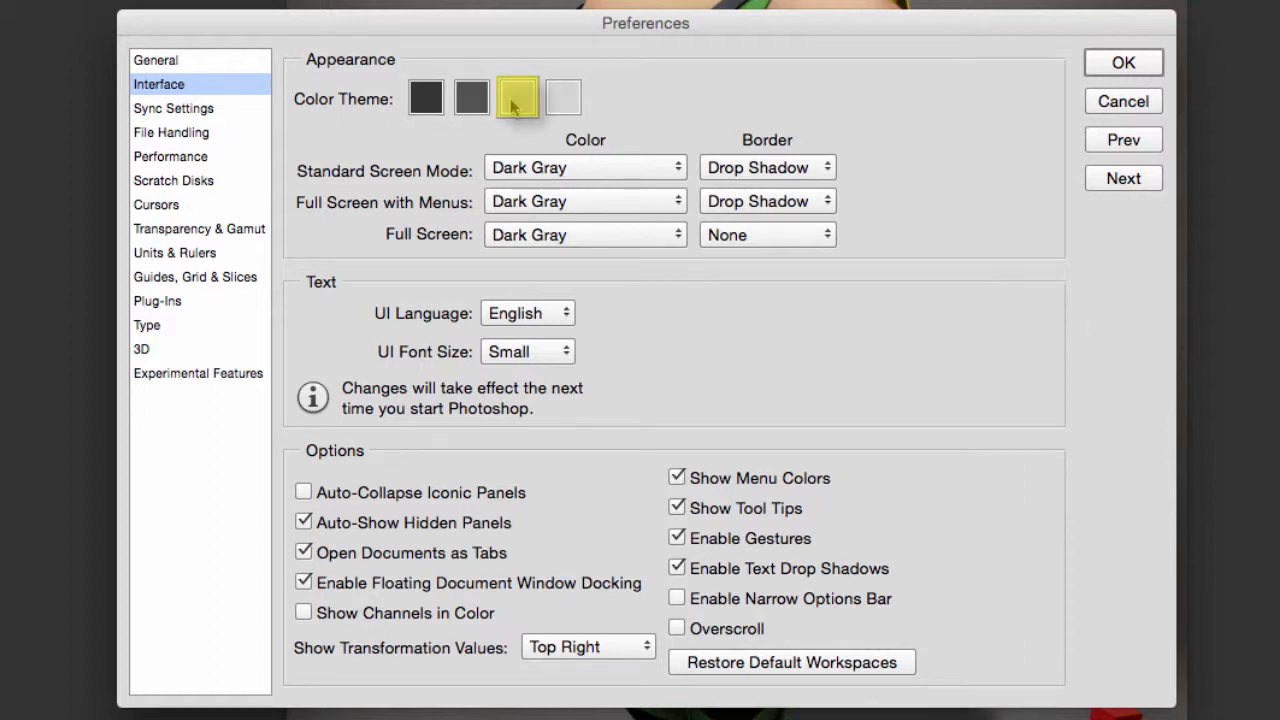
left_click(514, 98)
left_click(480, 100)
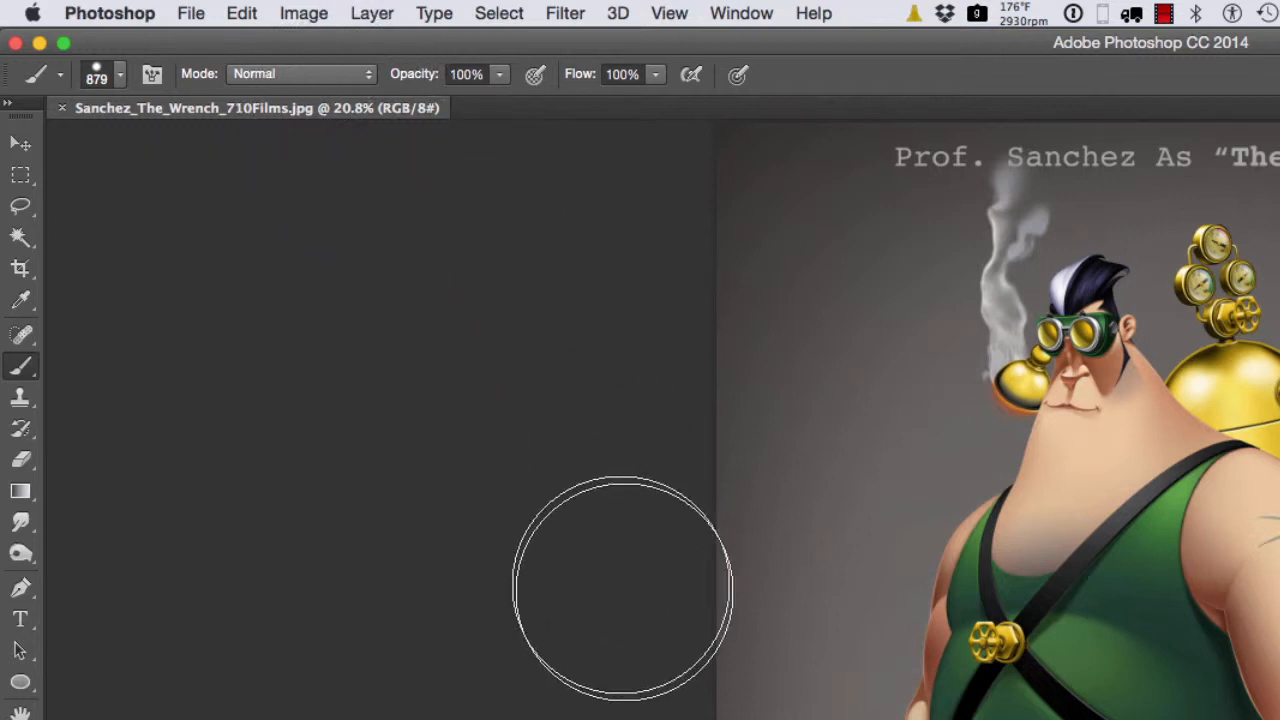
Step: Cycle the document through the full screen modes and return to standard screen mode
key("f")
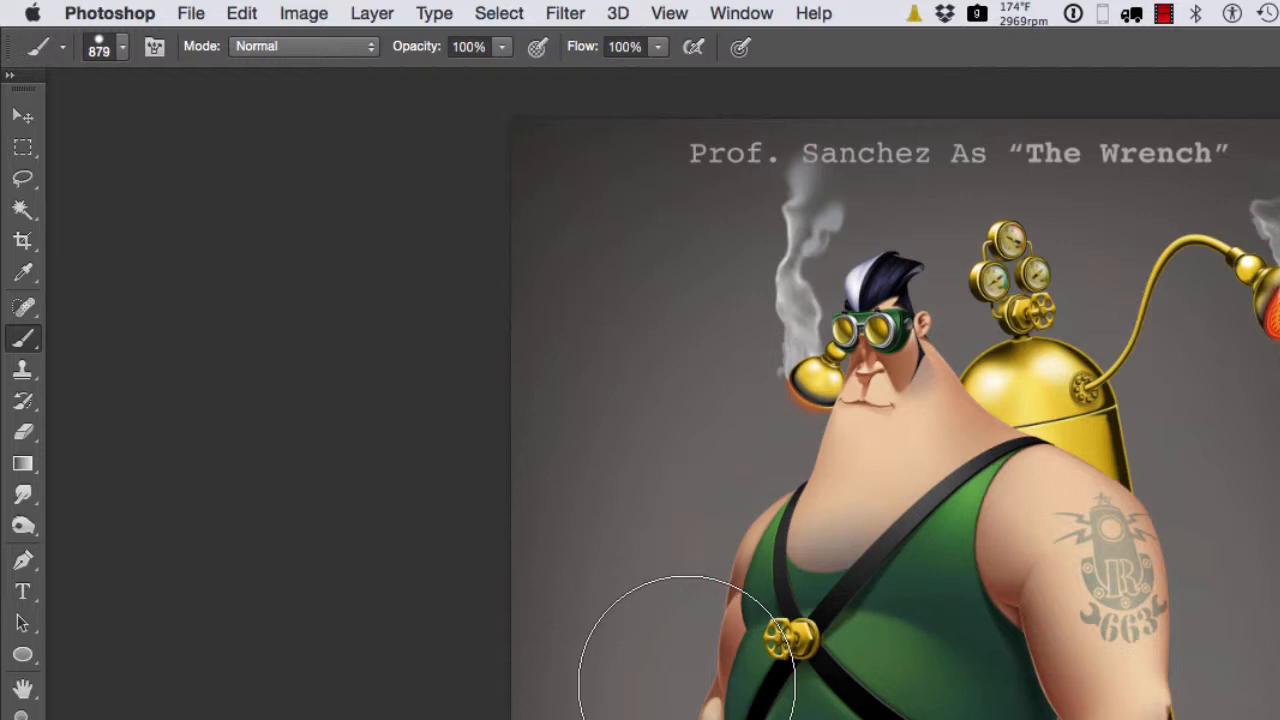
key("f")
key("f")
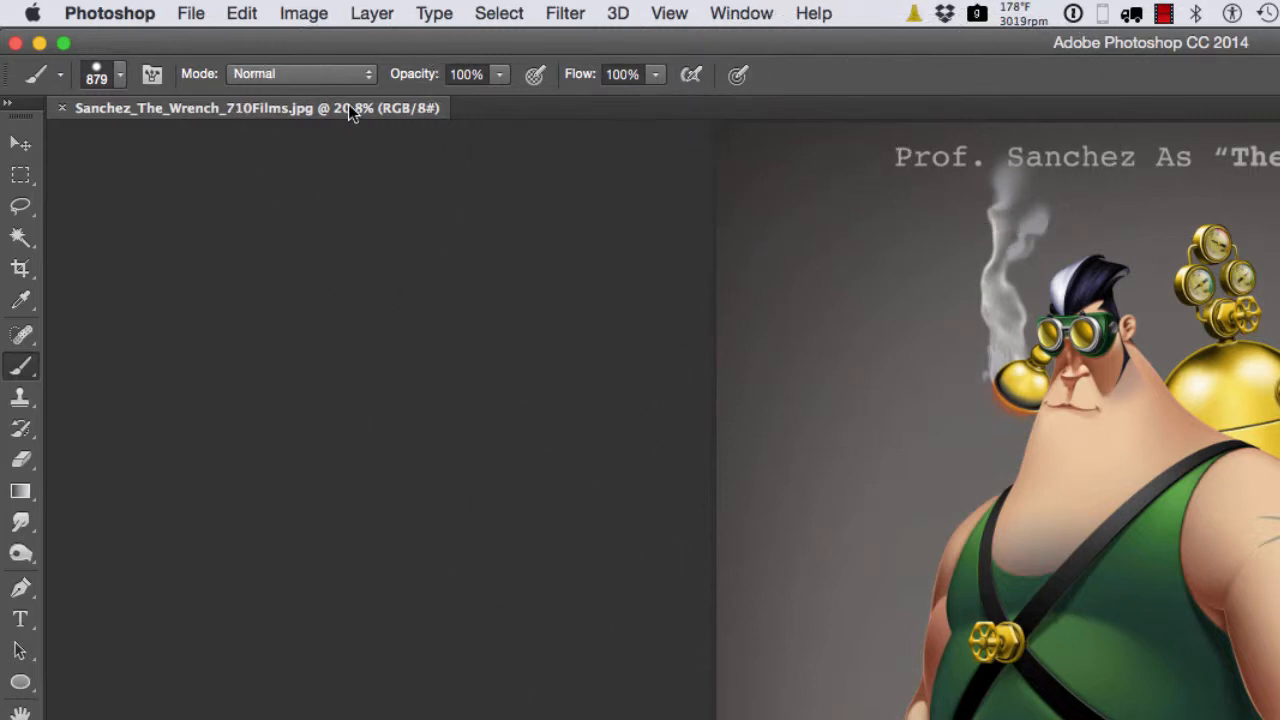
Step: Switch the document to full screen mode with the menu bar, comparing the Application Frame option's availability before and after
left_click(740, 14)
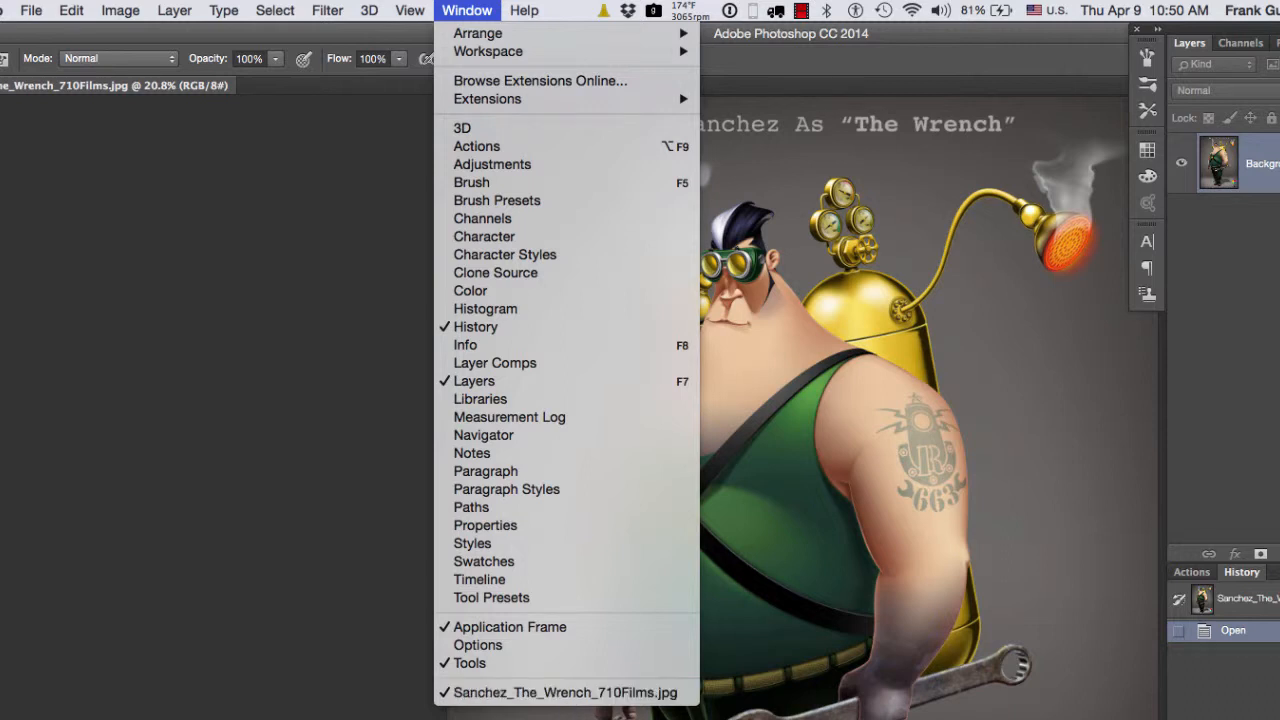
left_click(388, 719)
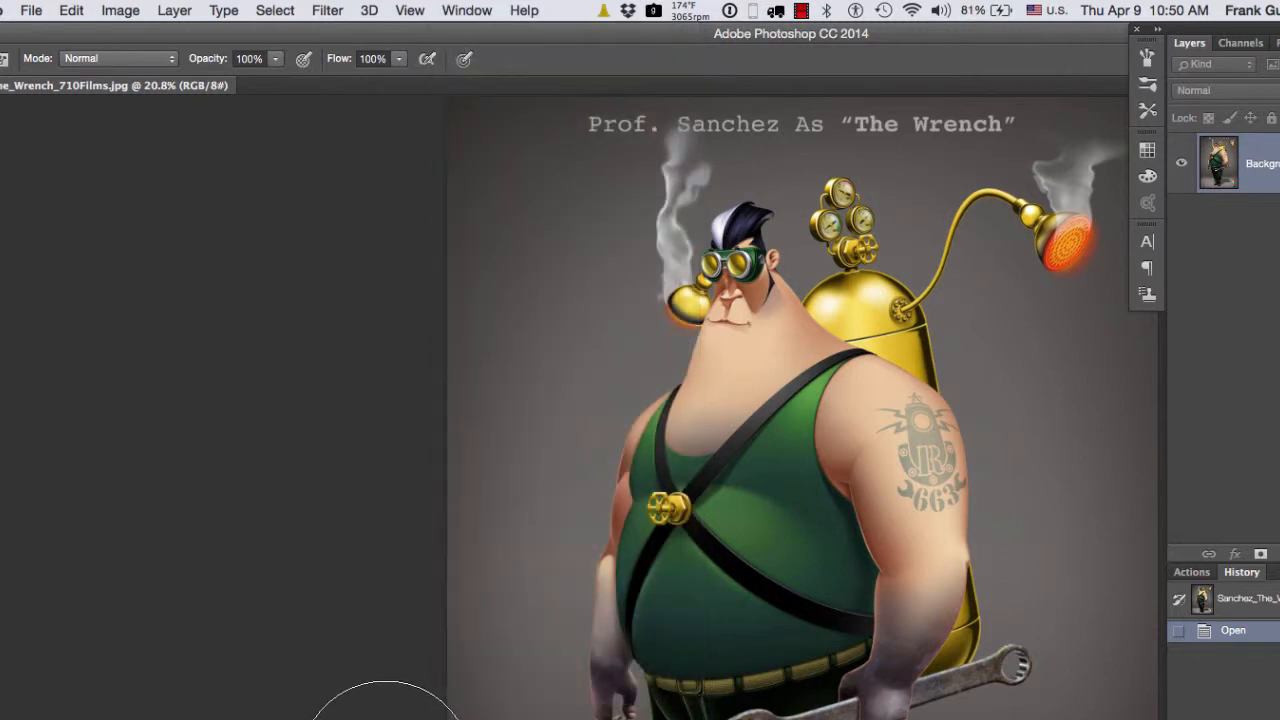
key("f")
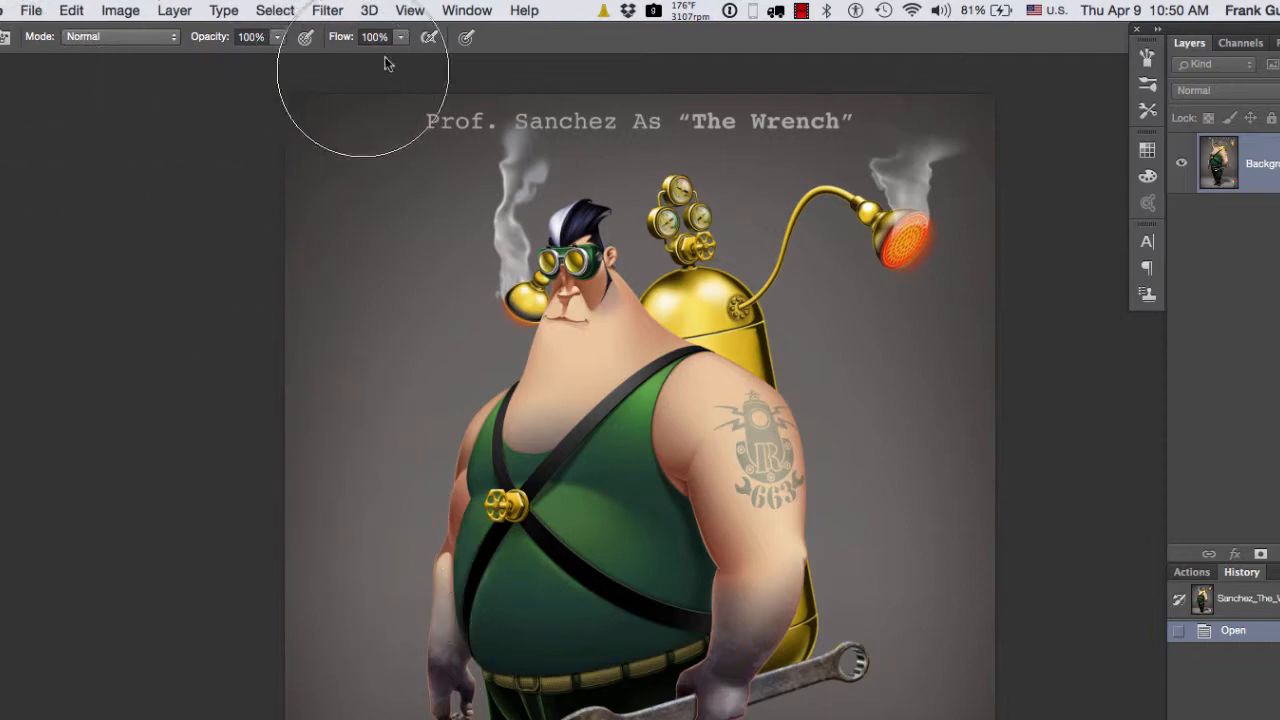
left_click(466, 12)
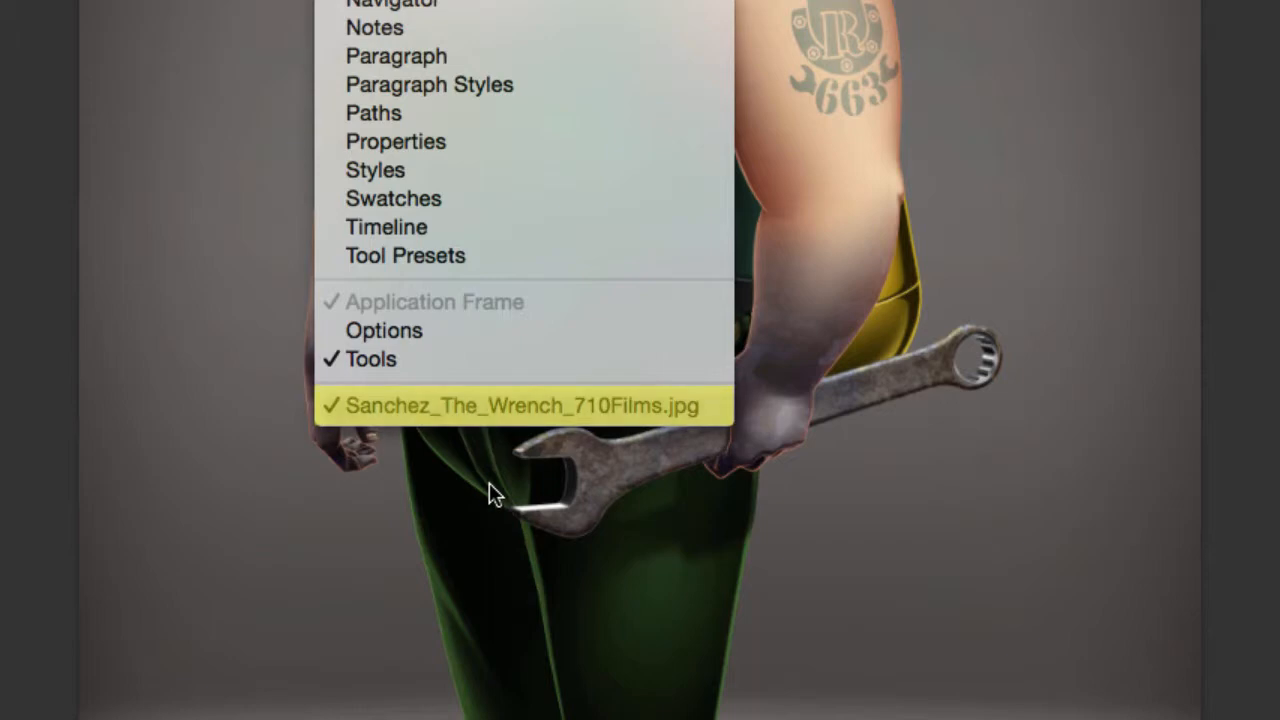
key("Escape")
Step: Reopen the preferences, review the Interface and Sync Settings, and keep automatic recovery saving at 10 Minutes under File Handling
key("super+k")
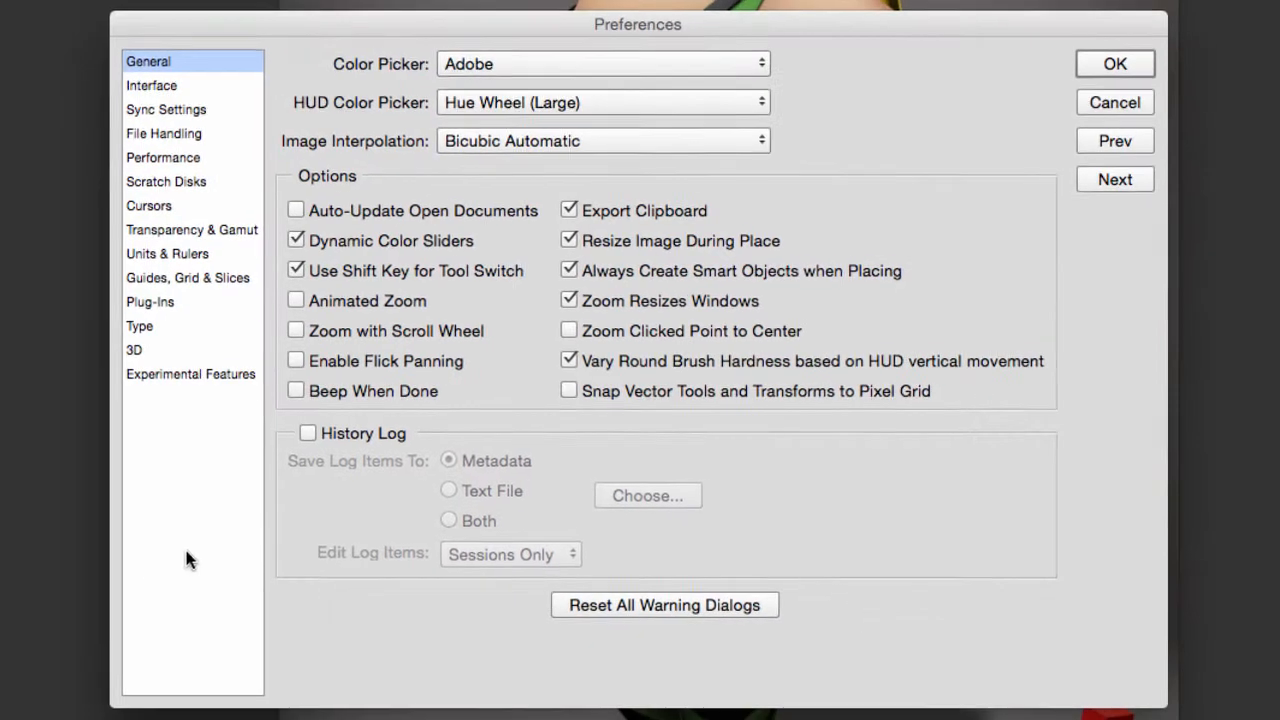
left_click(172, 90)
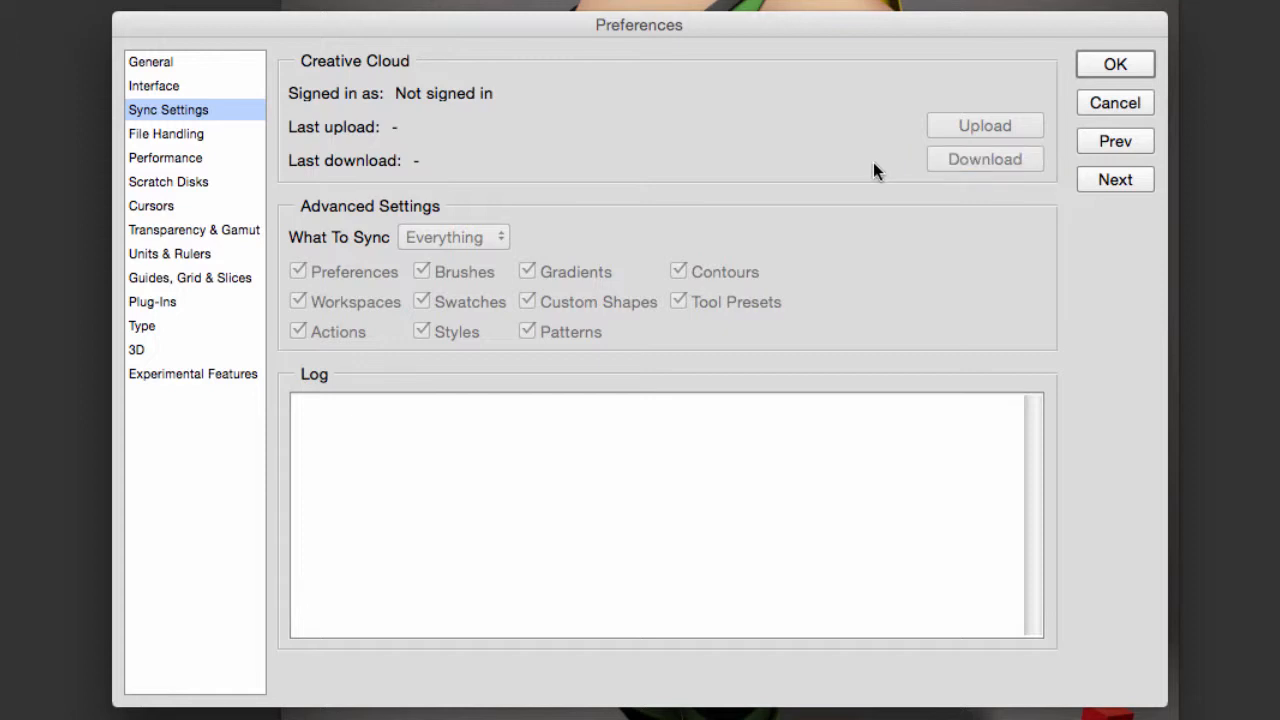
left_click(1115, 183)
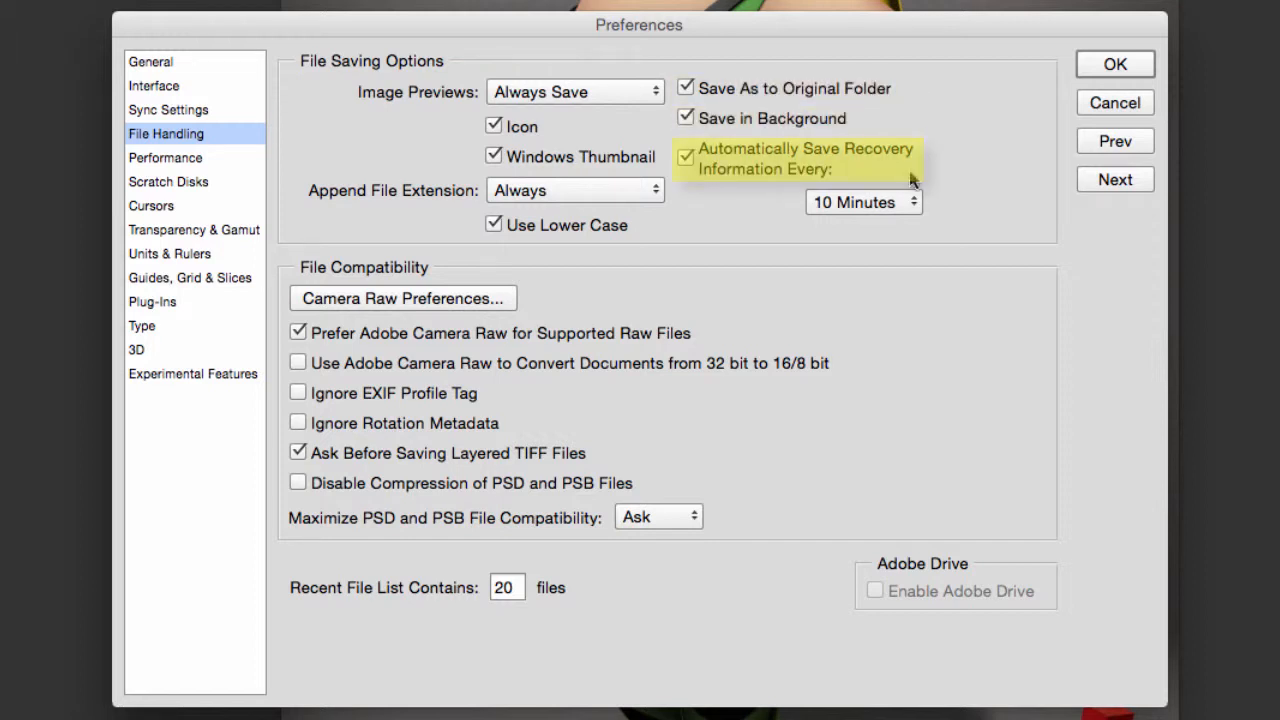
left_click(910, 204)
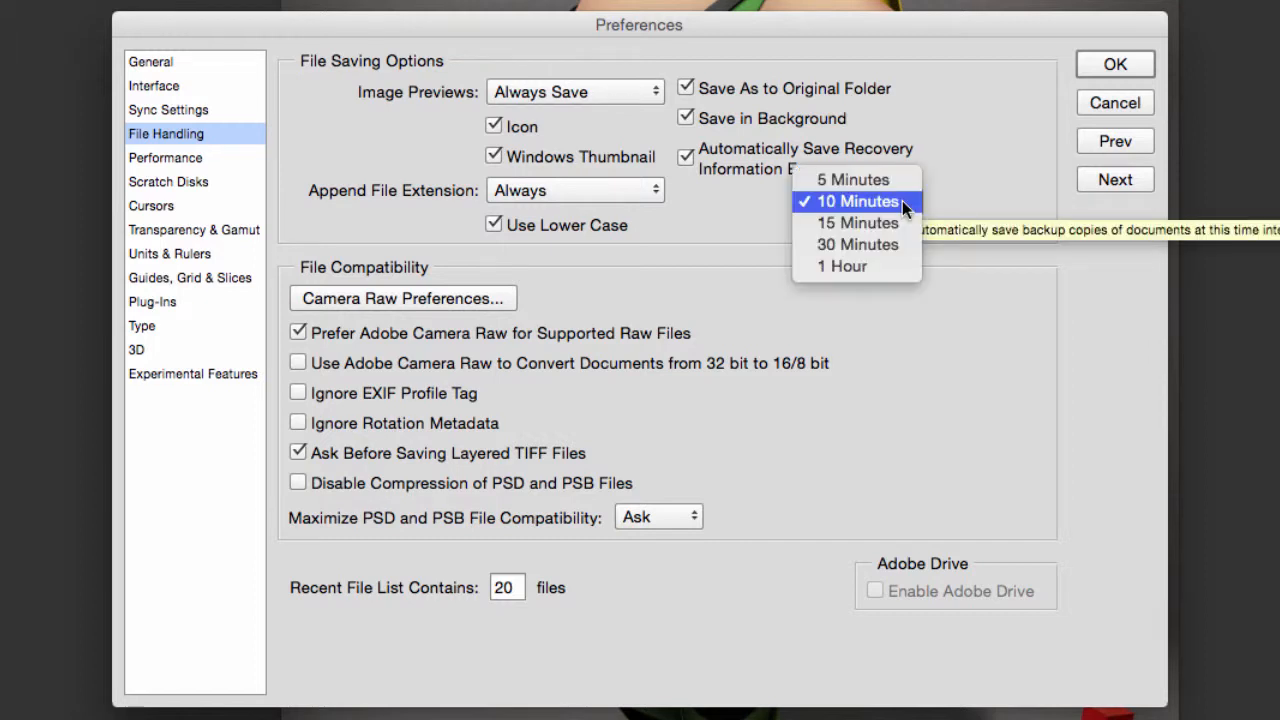
left_click(902, 200)
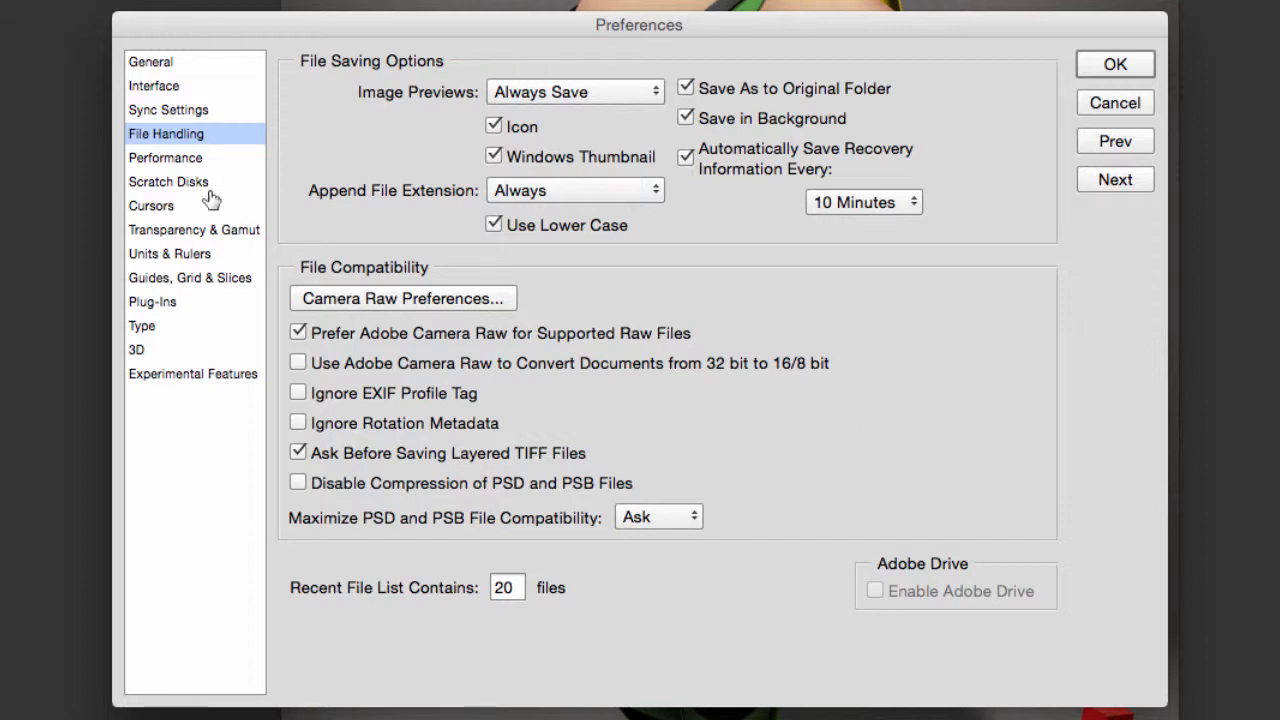
Step: Review the Performance preferences for graphics processor use and memory allocation, and check the active scratch disk
left_click(186, 158)
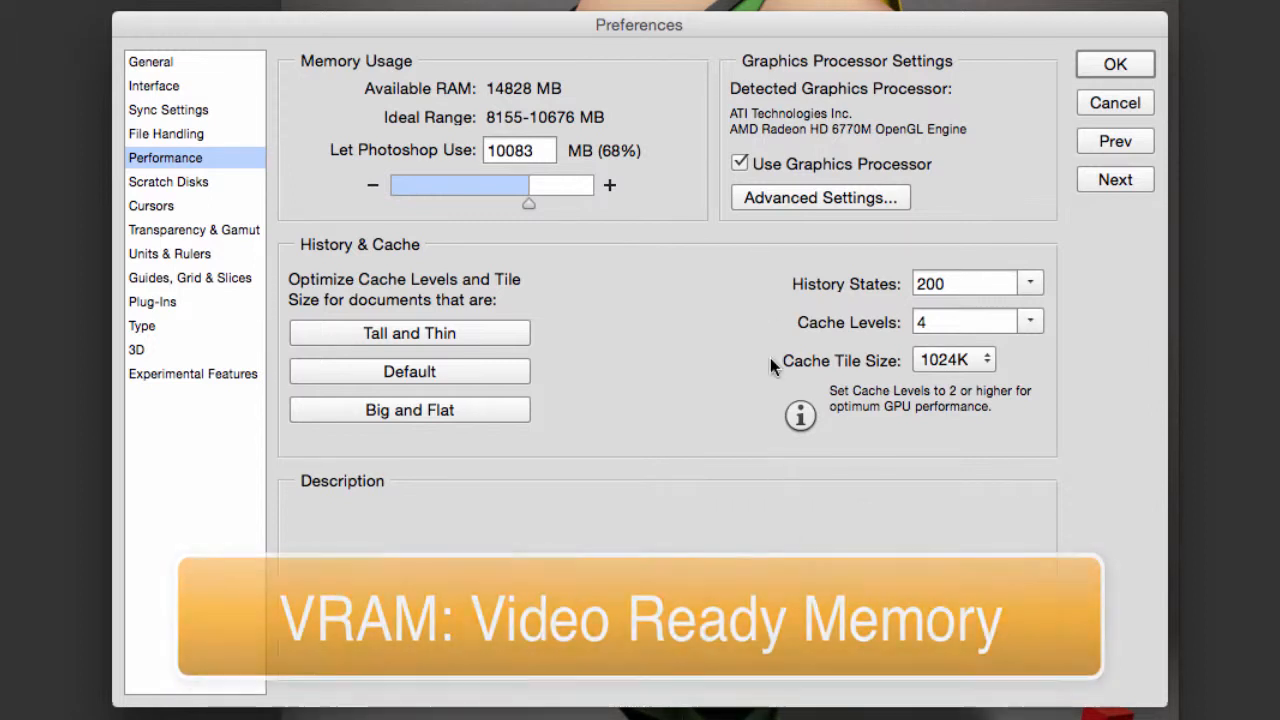
mouse_move(766, 170)
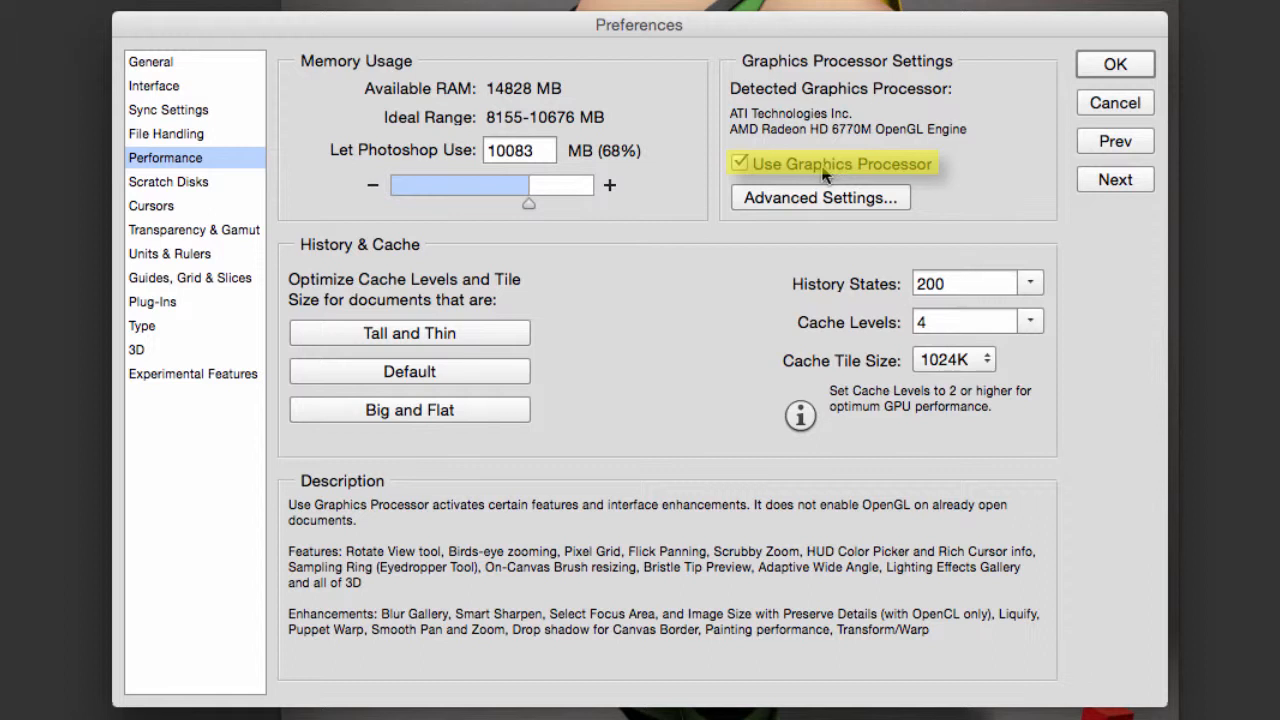
mouse_move(415, 156)
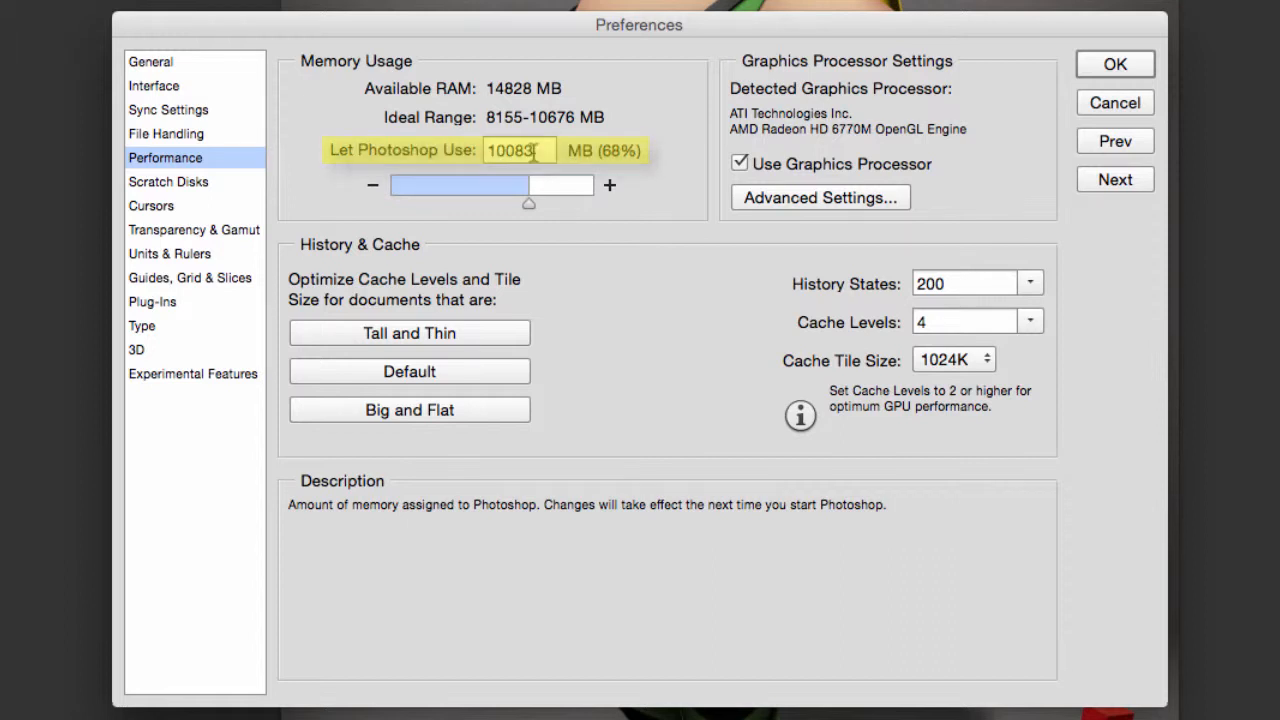
mouse_move(536, 233)
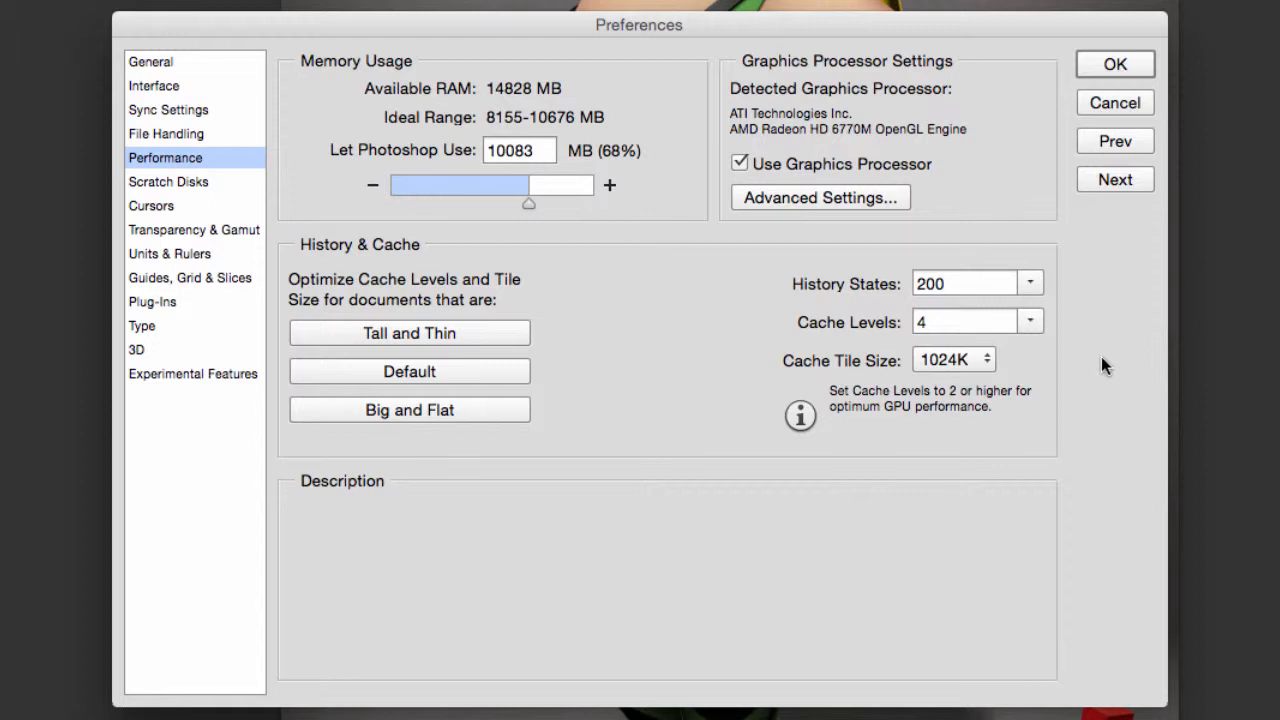
left_click(1122, 179)
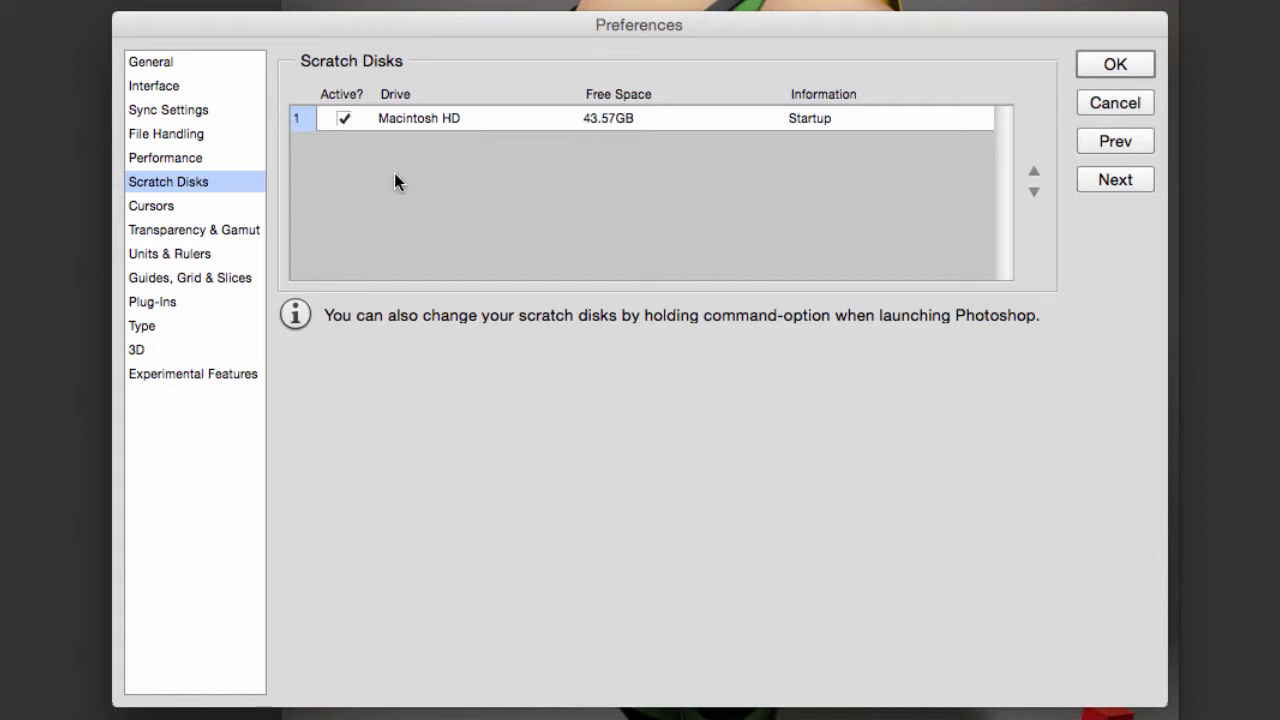
left_click(1130, 184)
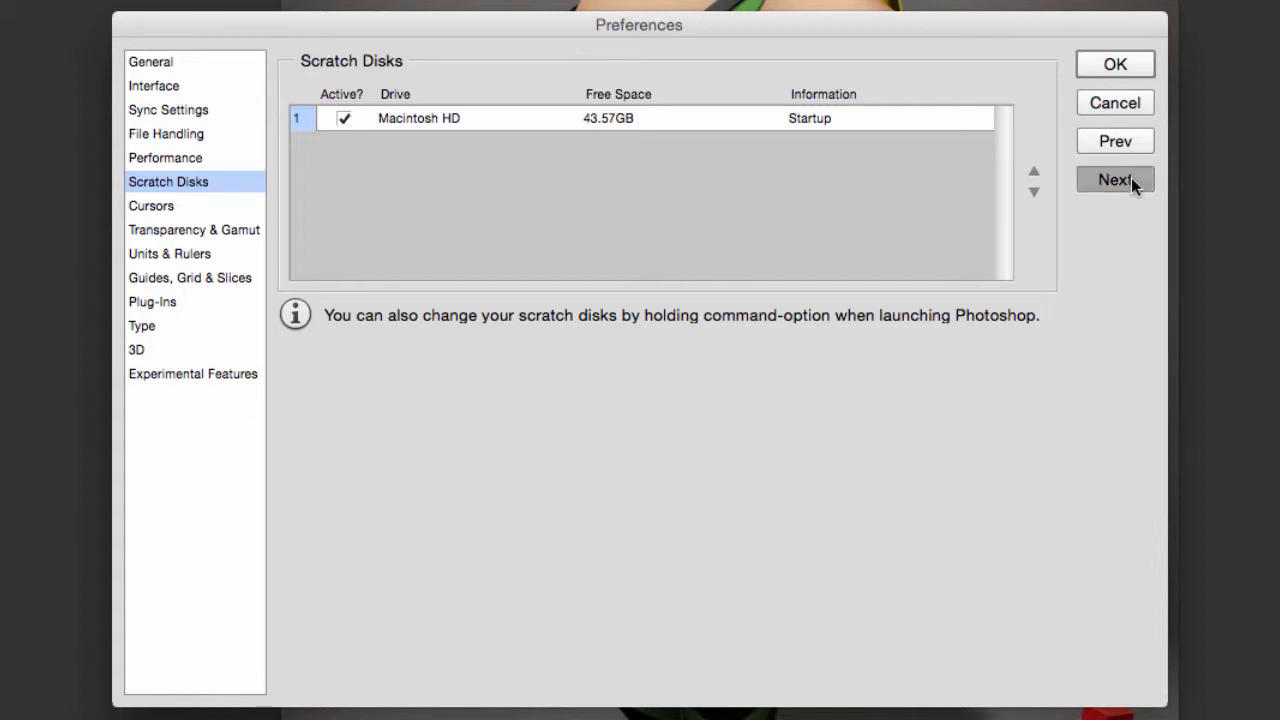